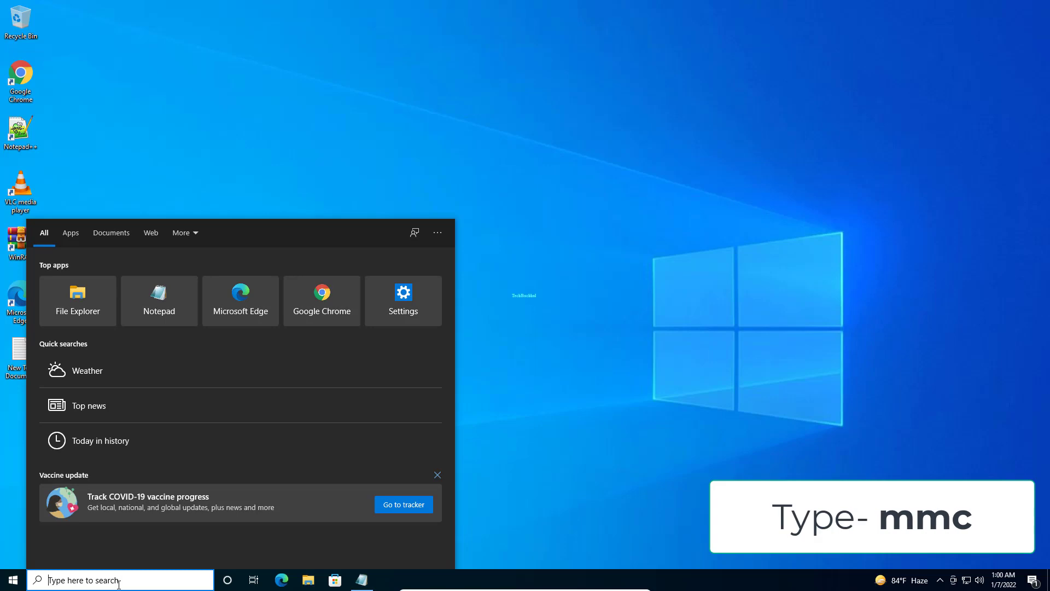
Step: Run mmc as administrator and open the Add or Remove Snap-ins dialog for the empty console
text(mmc)
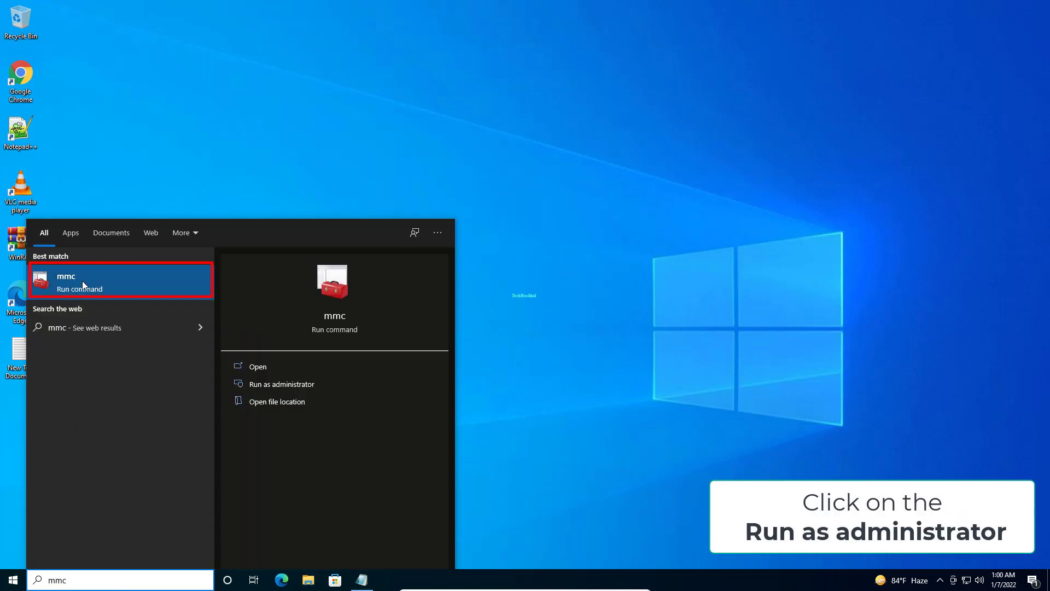
click(281, 387)
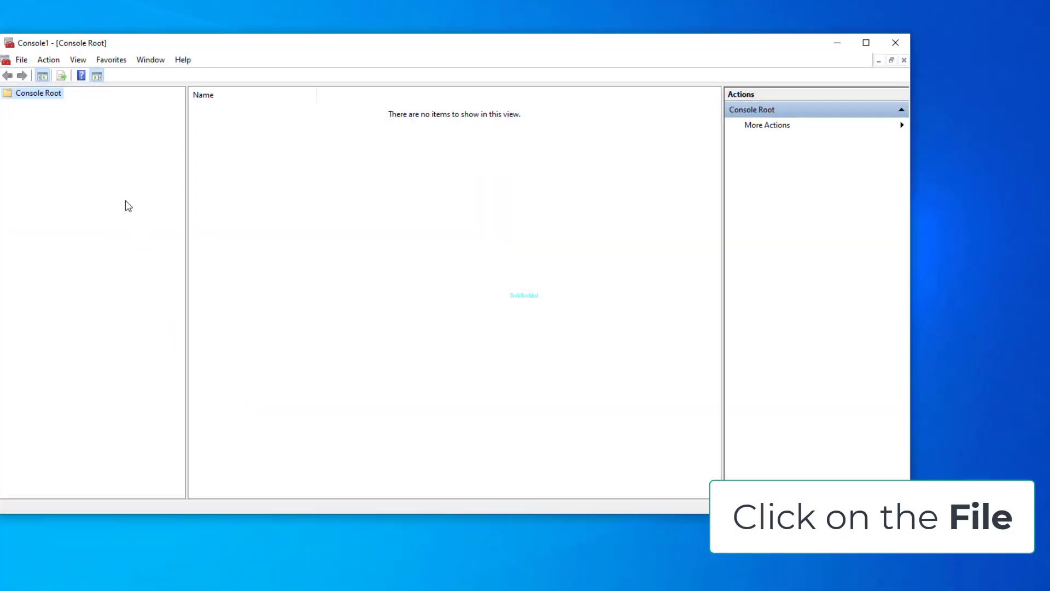
click(22, 61)
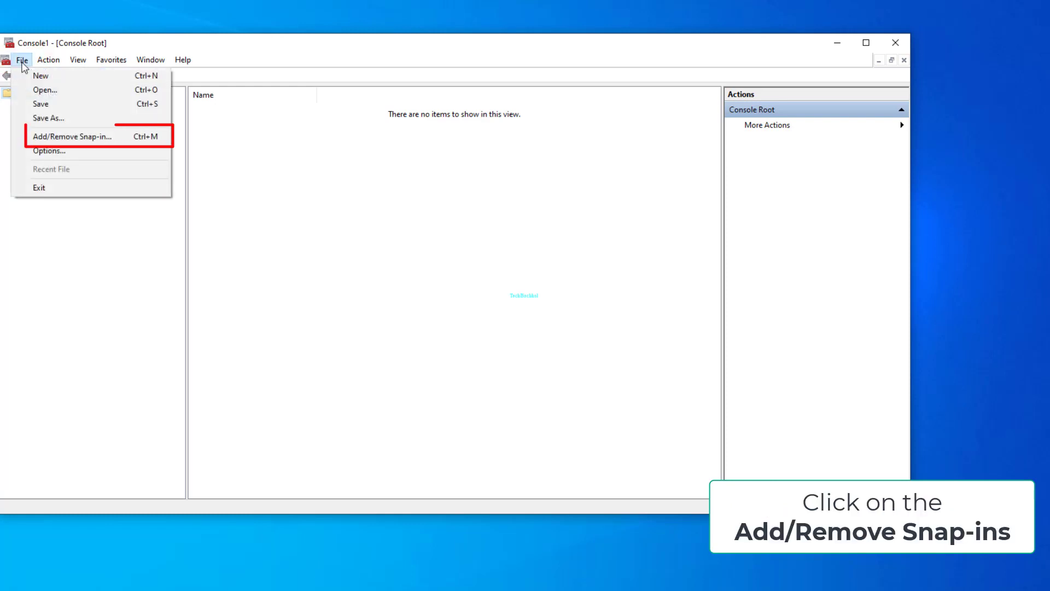
click(40, 138)
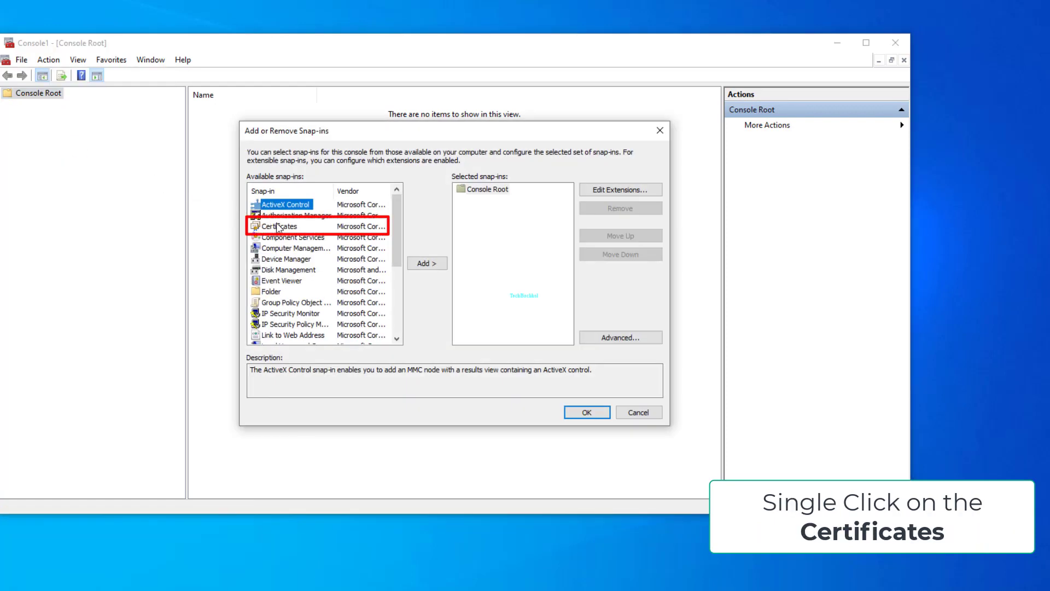
Step: Add the Certificates snap-in to the console, managing the Computer account on the local computer
click(291, 228)
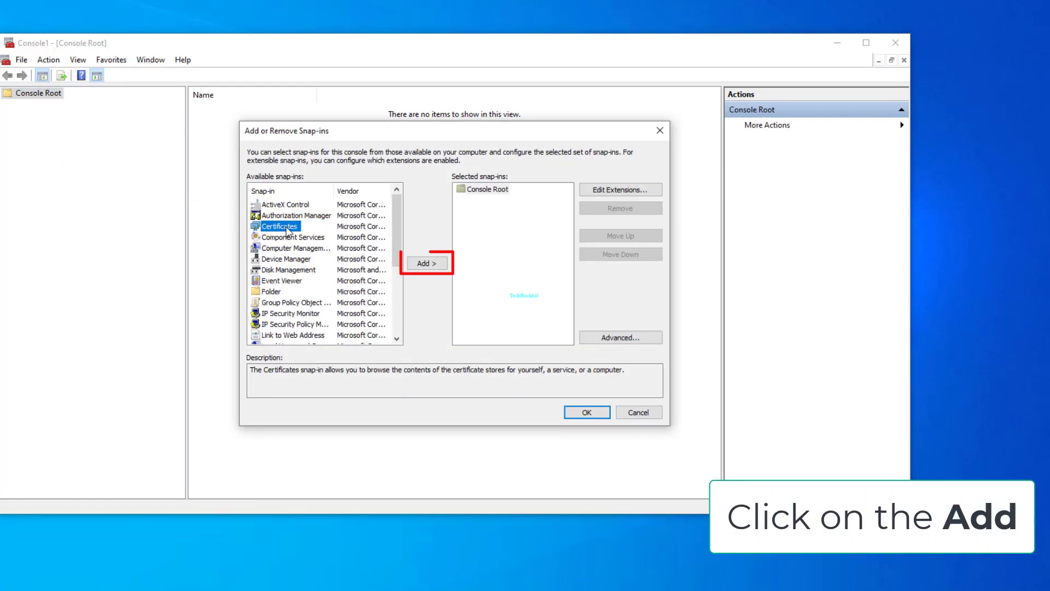
click(426, 264)
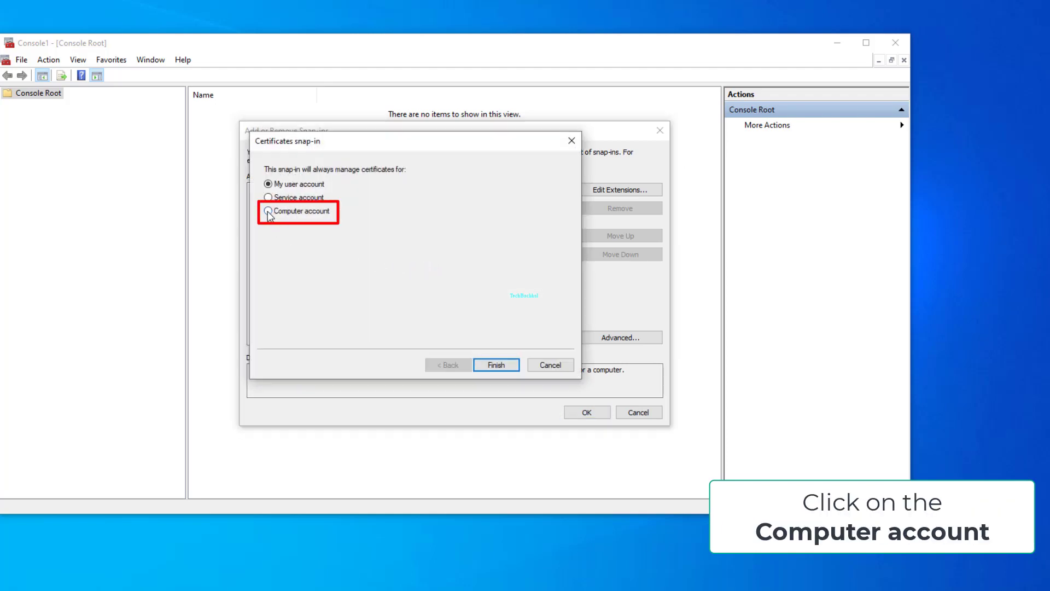
click(268, 211)
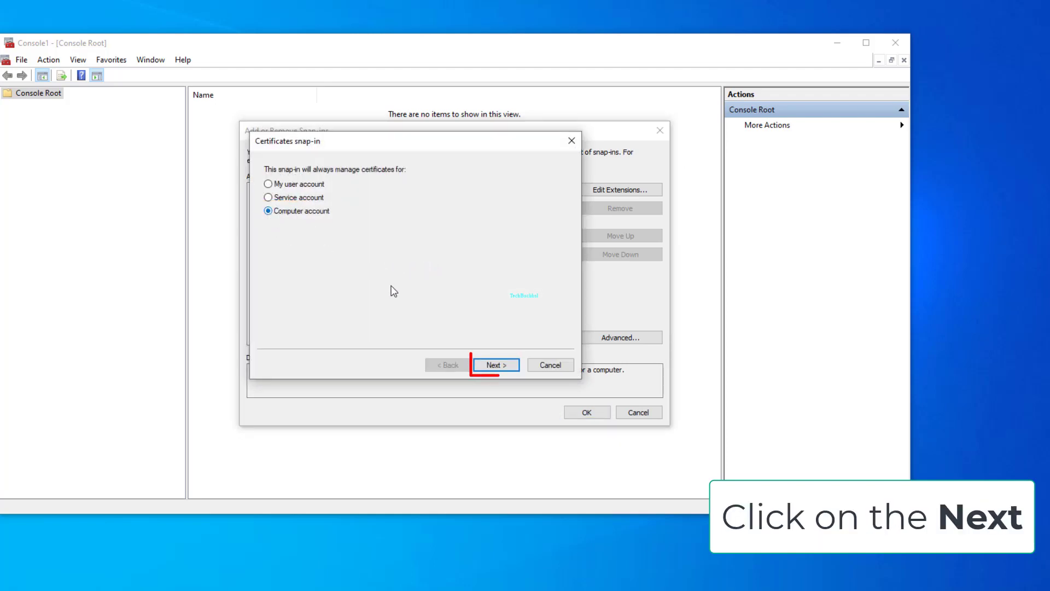
click(508, 369)
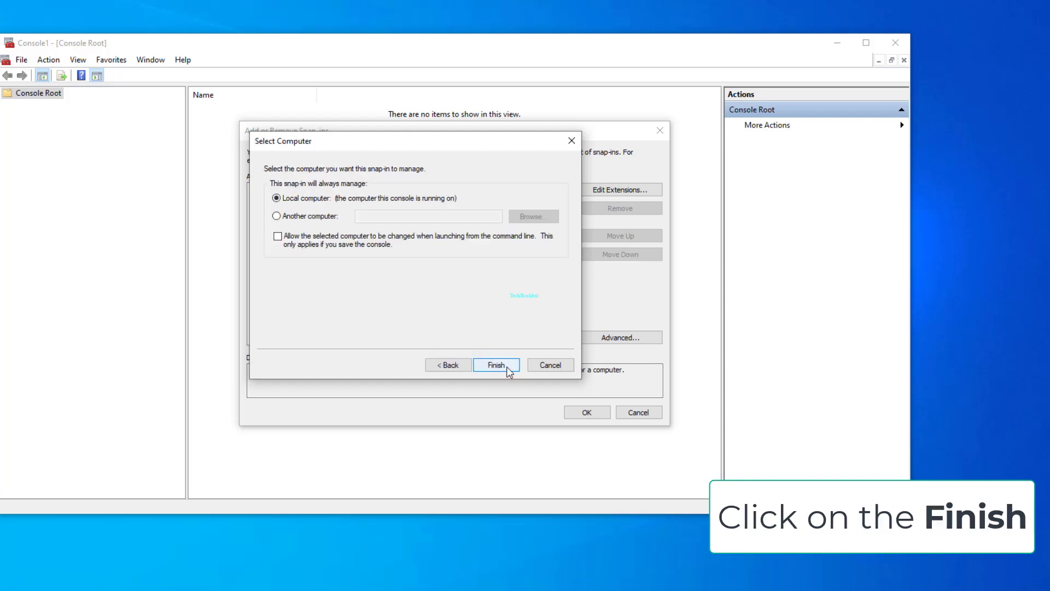
click(508, 371)
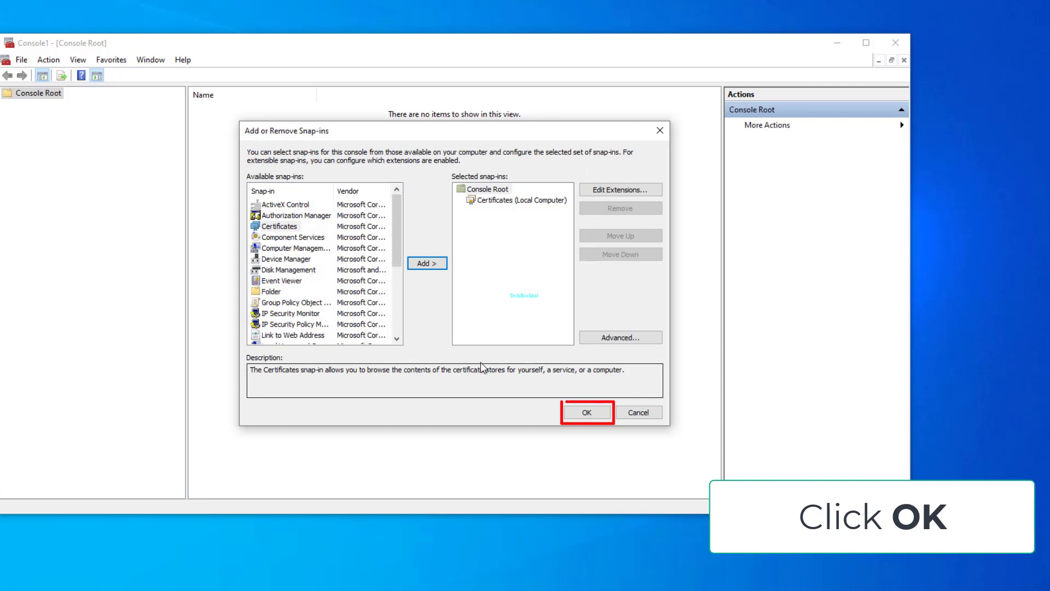
click(586, 413)
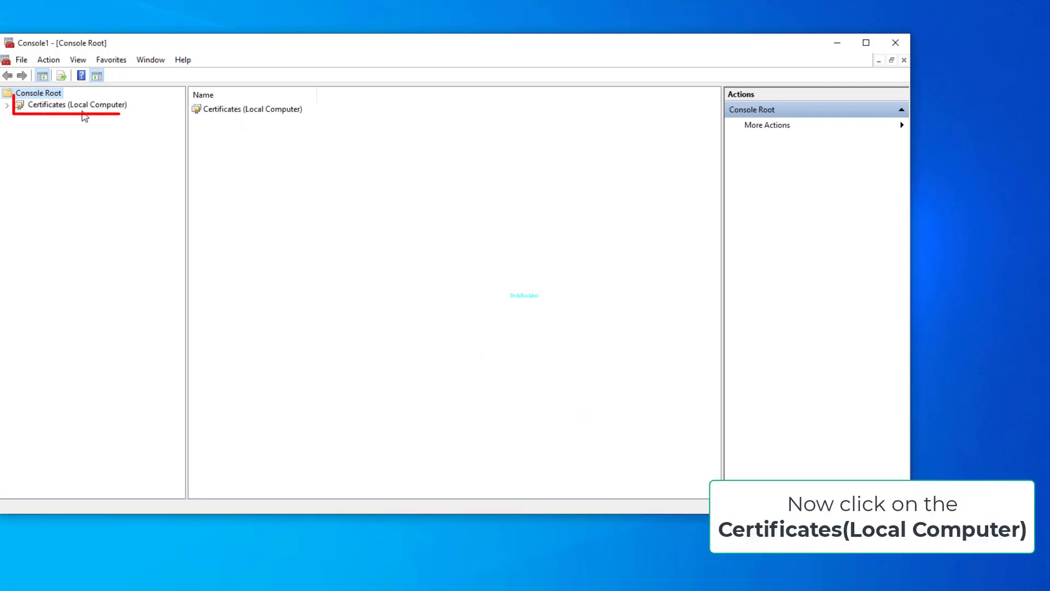
Step: Start a certificate import in the local computer's Trusted Root Certification Authorities Certificates folder and advance to the file selection
double_click(43, 105)
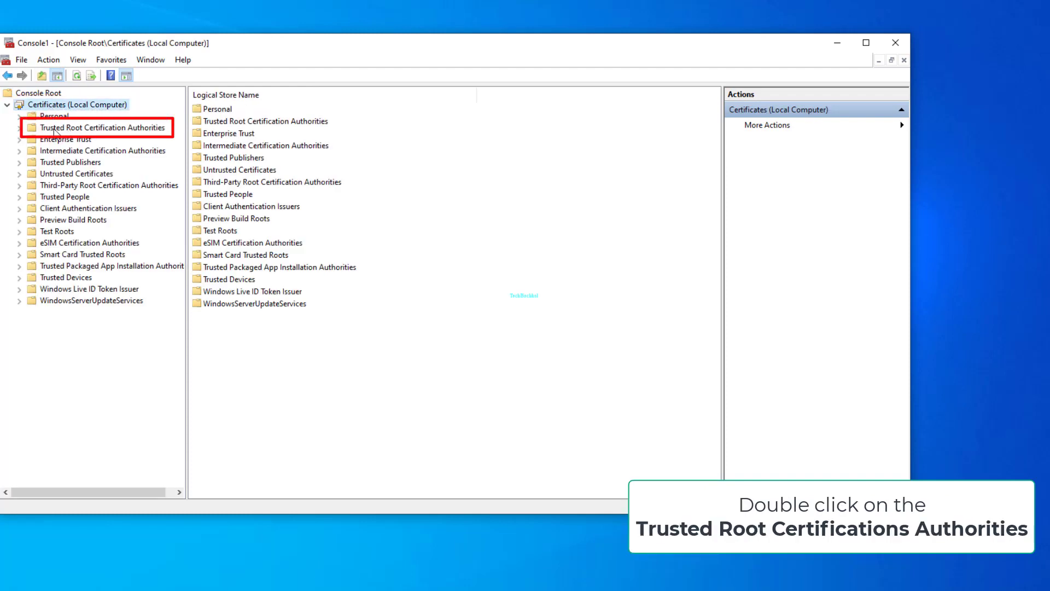
double_click(61, 129)
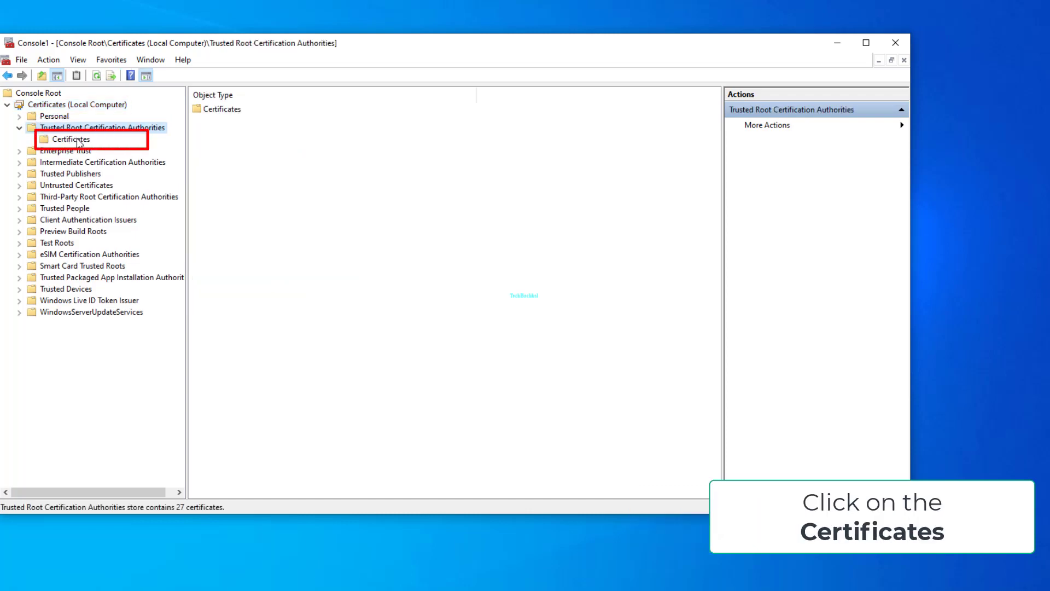
click(80, 141)
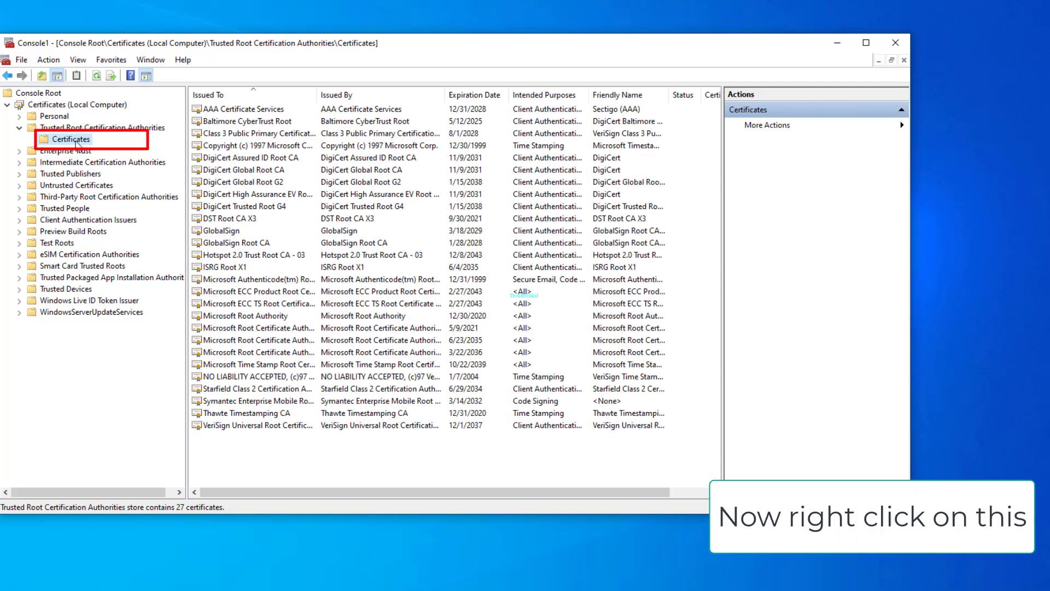
right_click(76, 143)
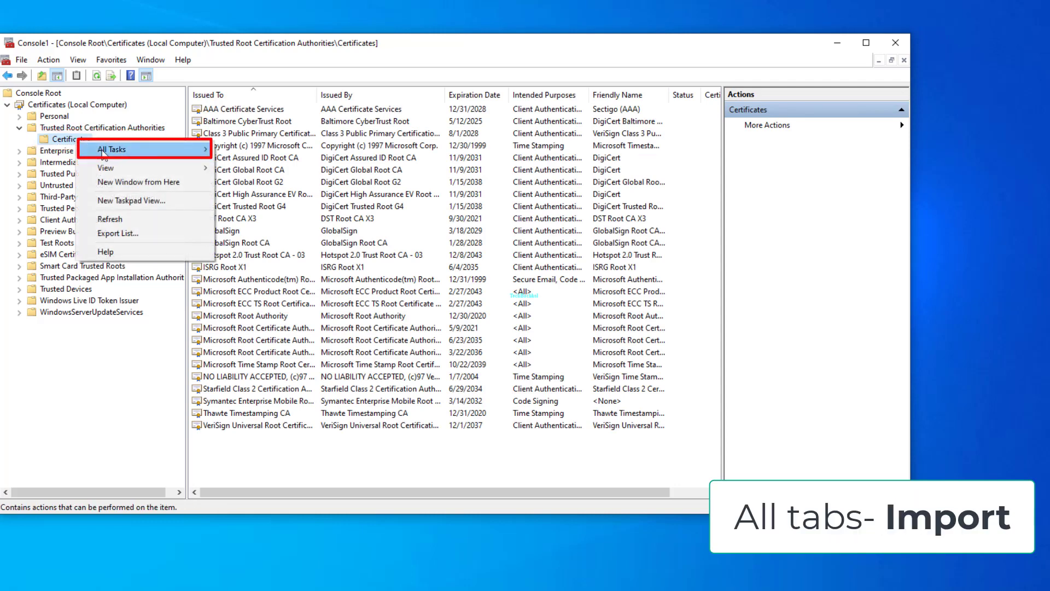
mouse_move(102, 153)
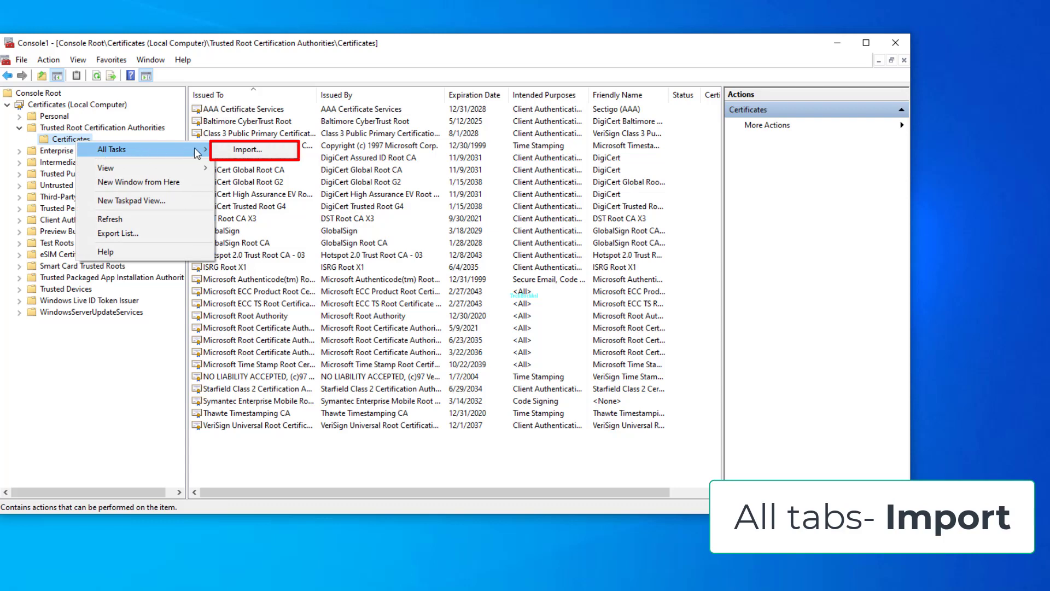
click(243, 150)
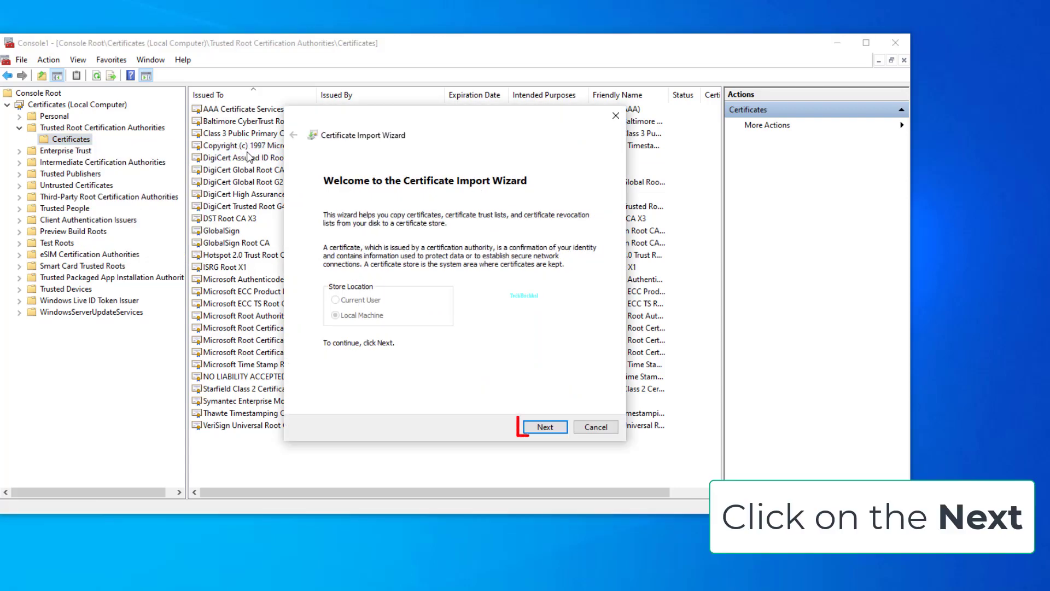
click(544, 427)
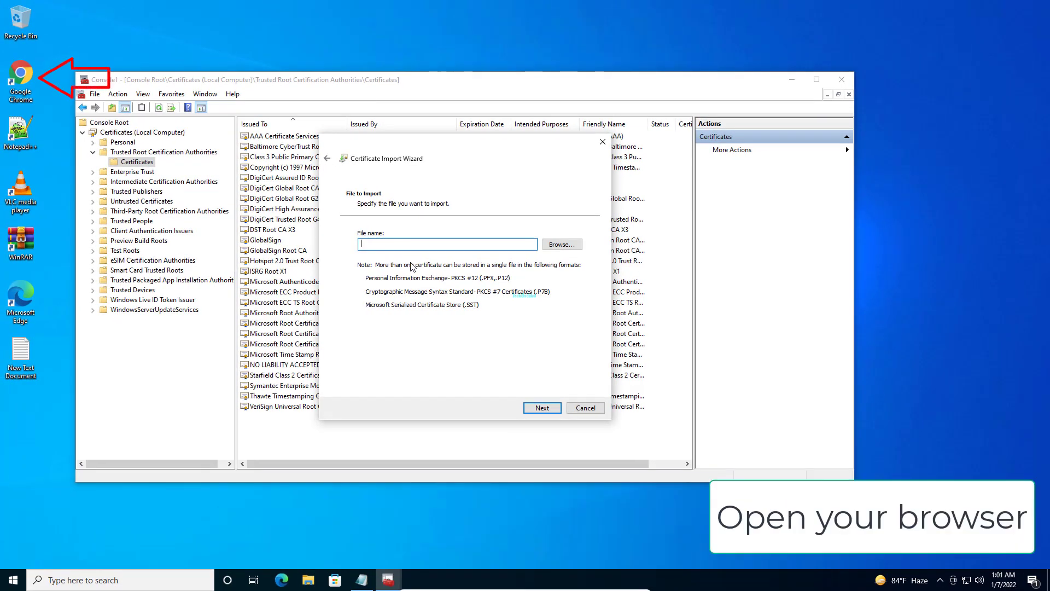
Step: Launch Google Chrome, and copy the certificate download link from the New Text Document file on the desktop
double_click(15, 82)
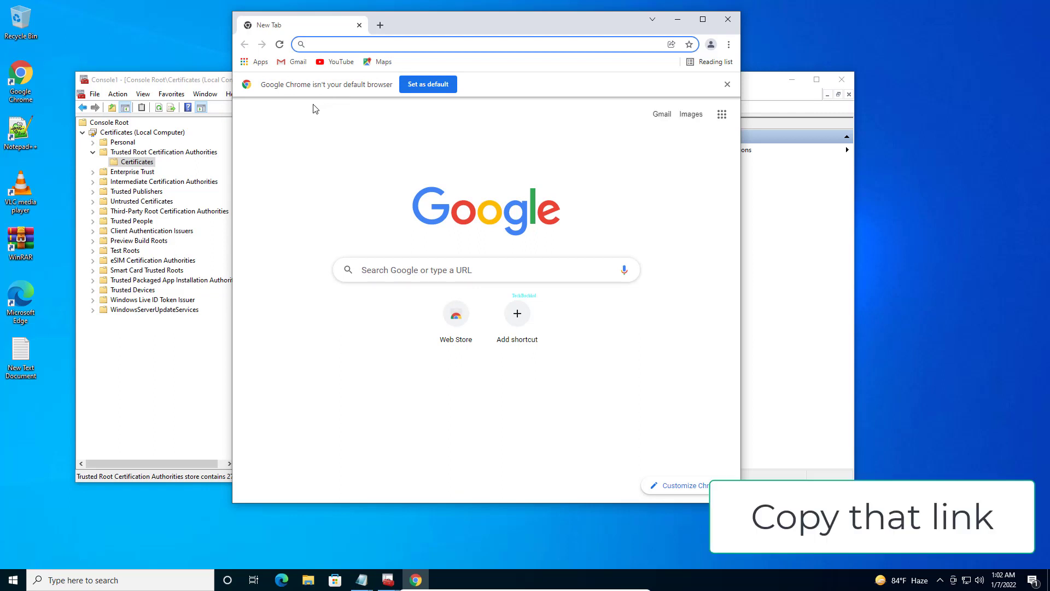
click(728, 84)
double_click(21, 356)
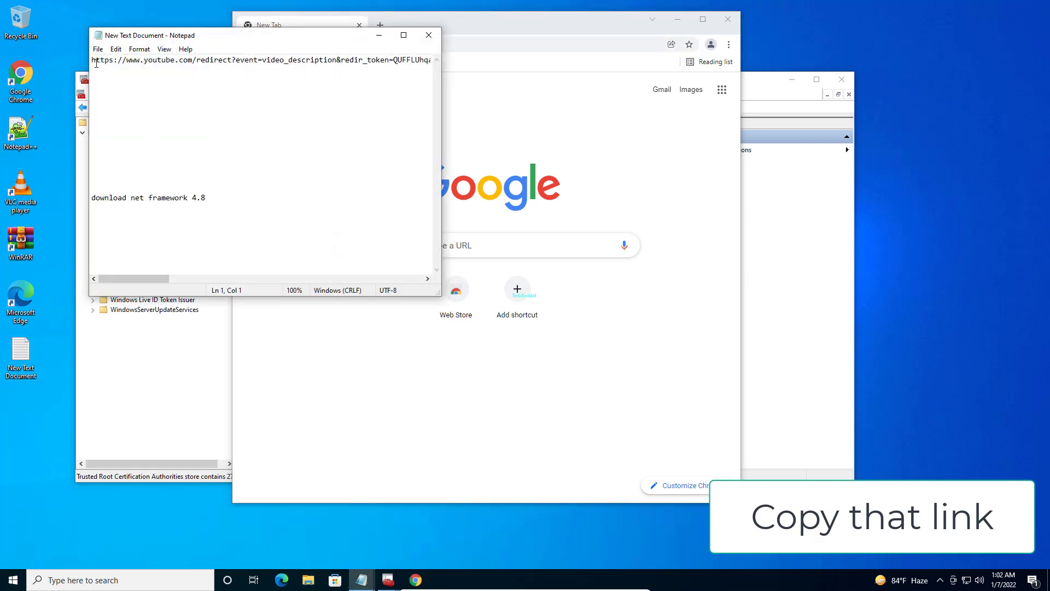
drag(92, 60, 511, 58)
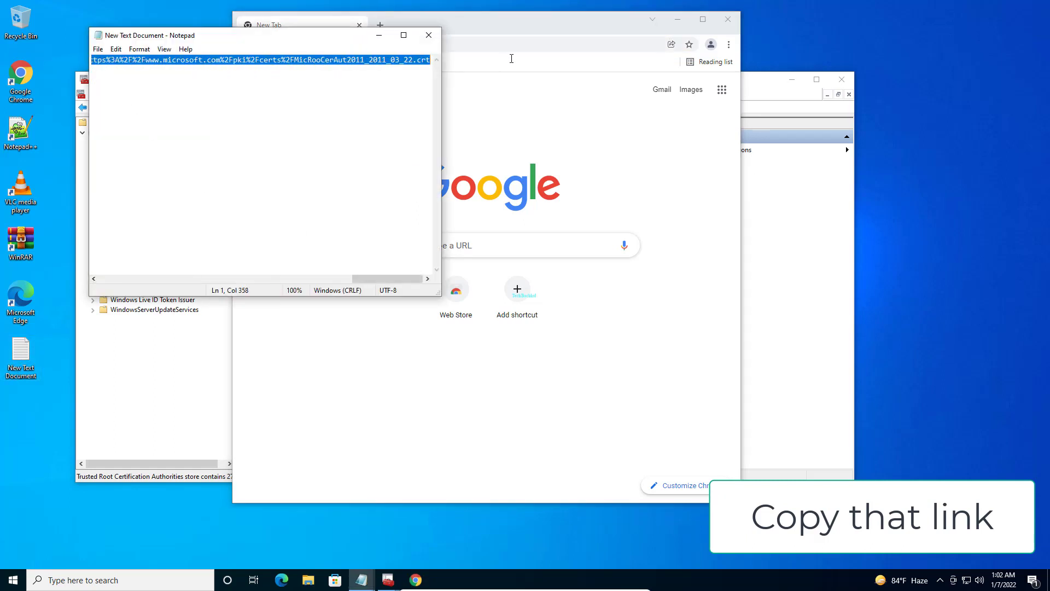
right_click(358, 58)
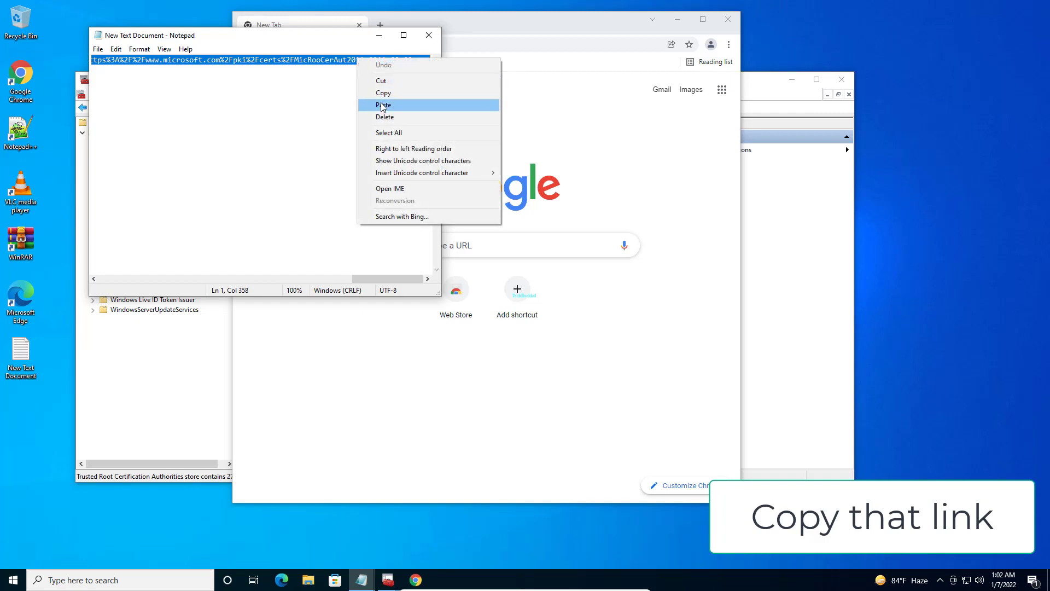
click(396, 94)
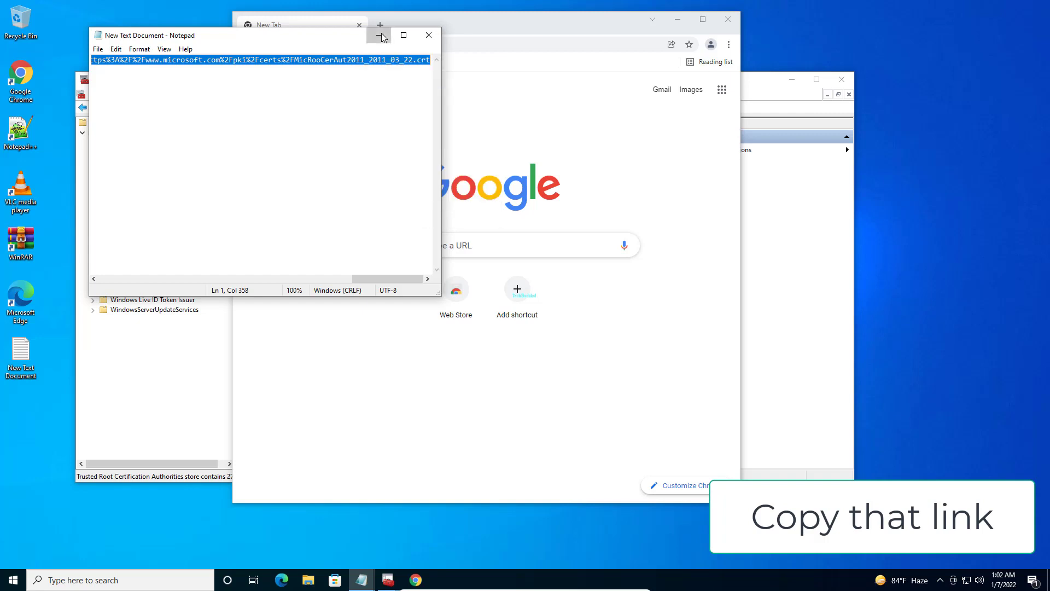
click(379, 35)
Step: Load the copied link in Chrome, continue to the Microsoft site to download the certificate file, and minimize the browser
right_click(358, 47)
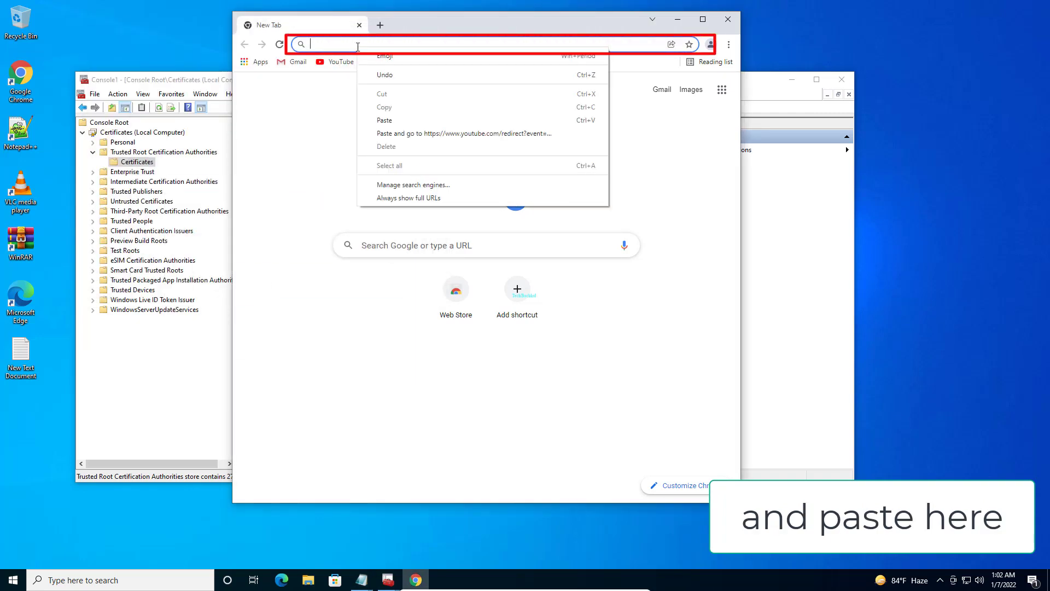
click(387, 121)
key(Return)
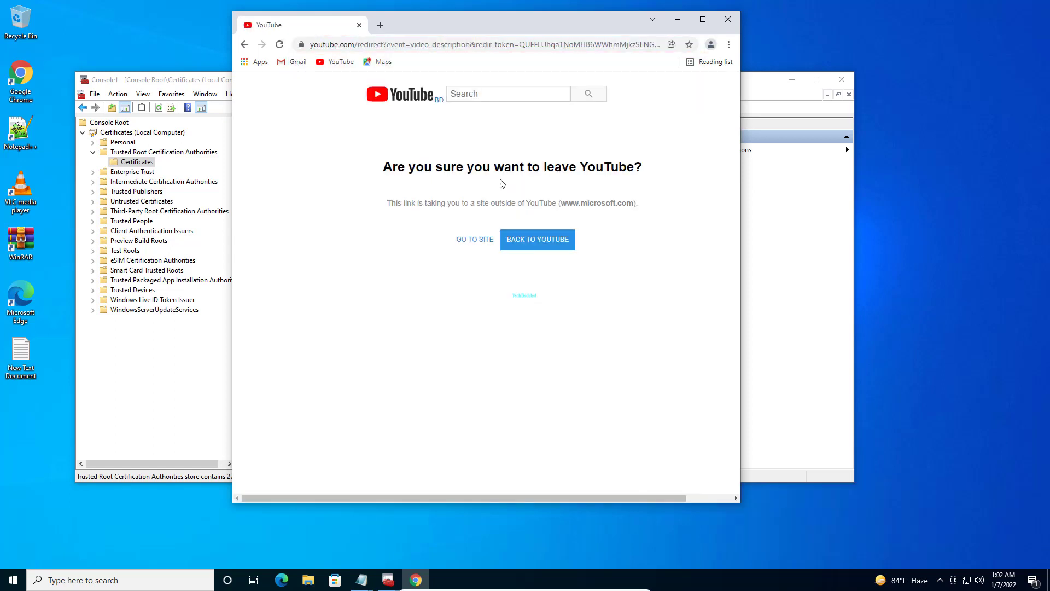
click(475, 240)
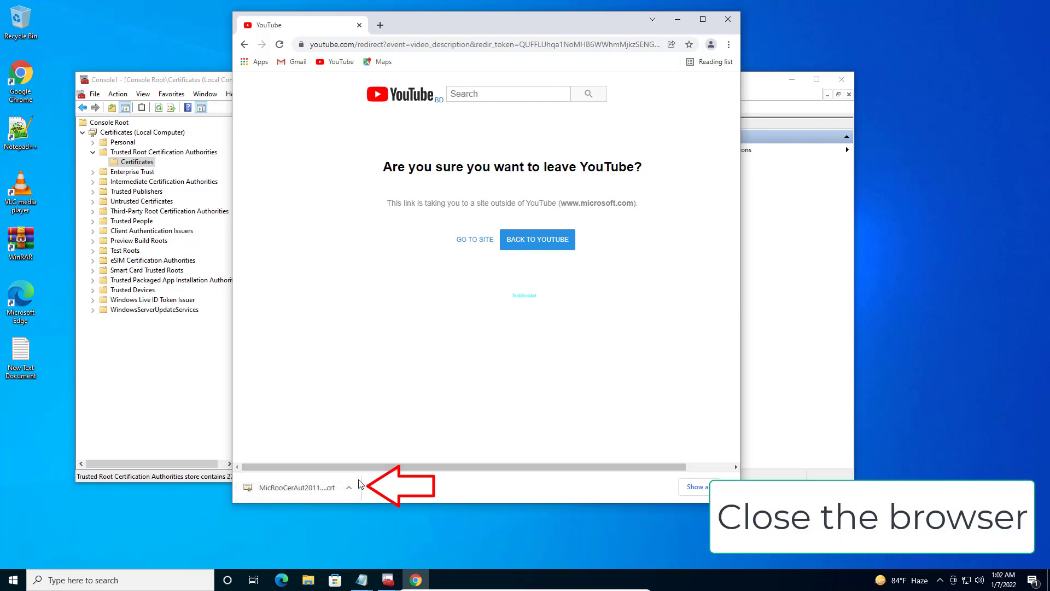
click(677, 22)
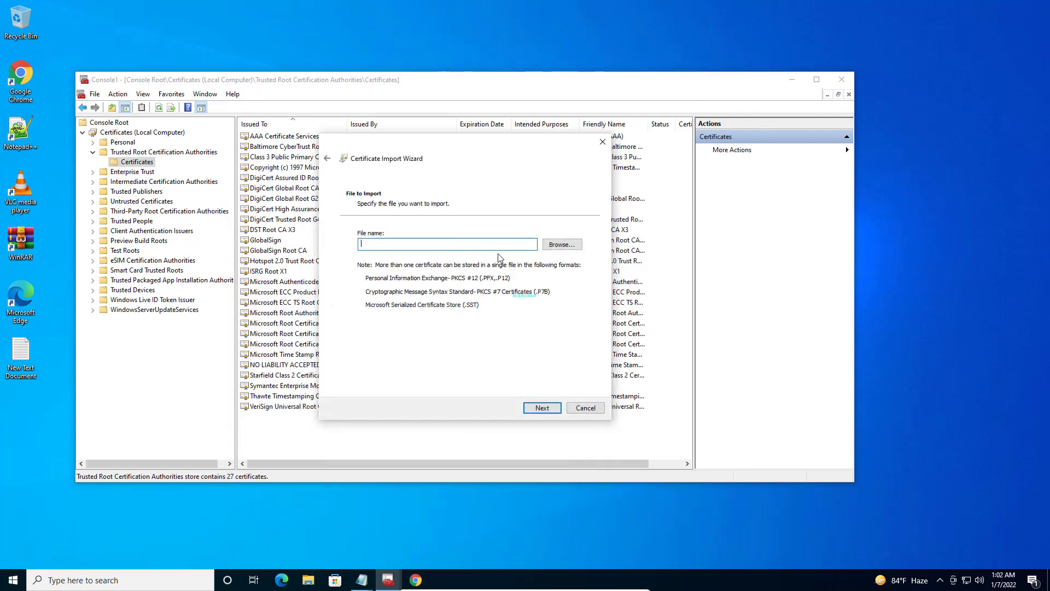
Step: Choose MicRooCerAut2011_2011_03_22 (1) from the Downloads folder as the file to import
click(560, 246)
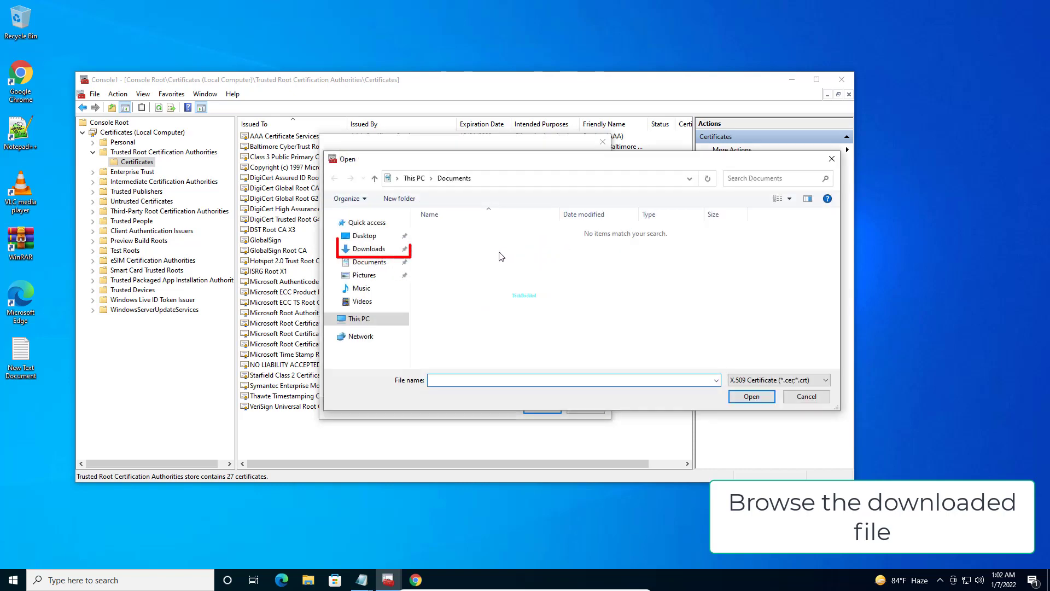
click(374, 250)
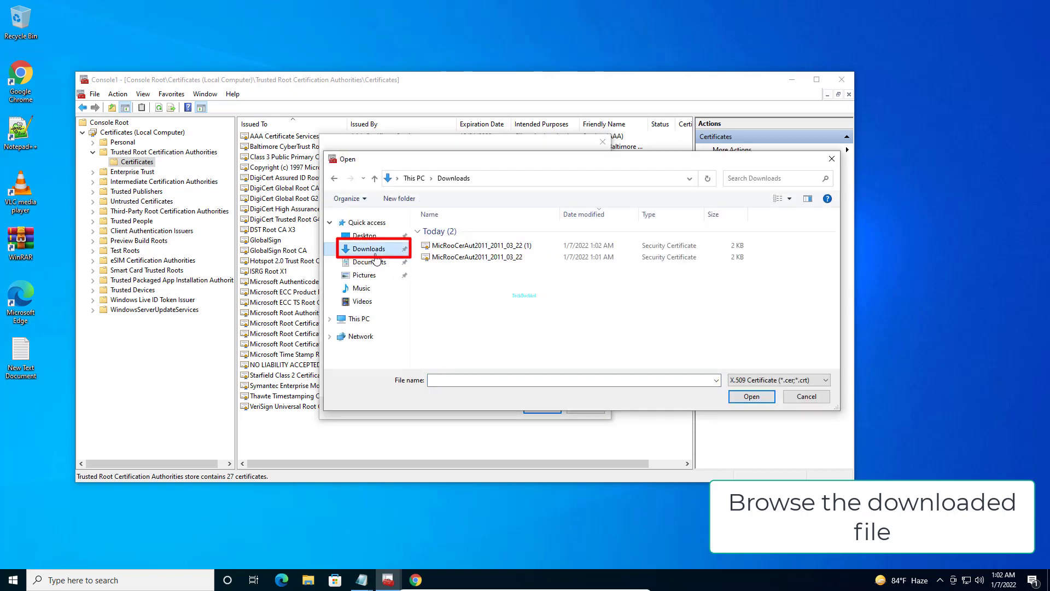
click(467, 252)
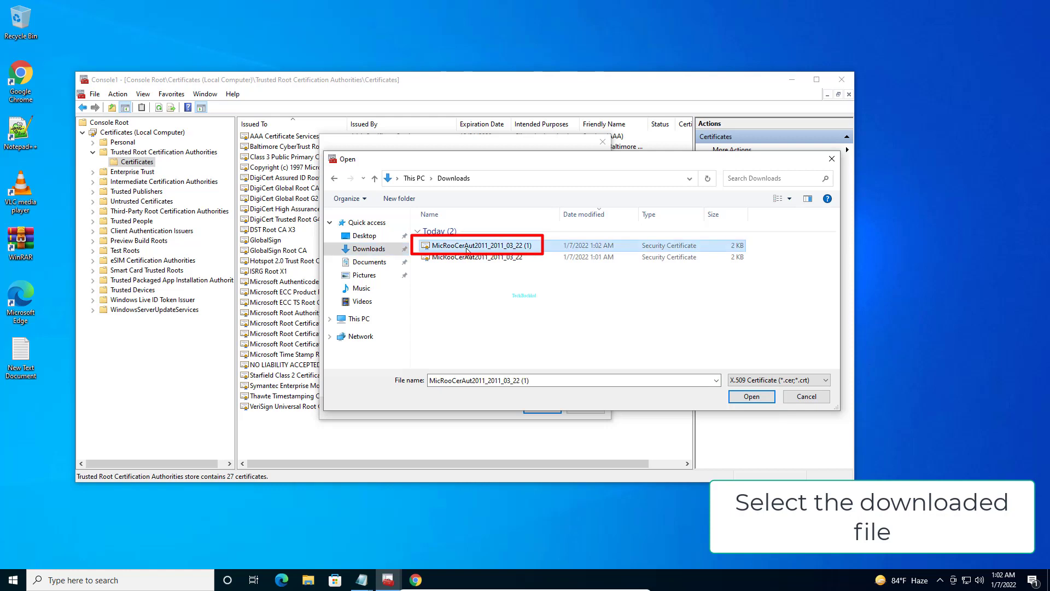
click(752, 396)
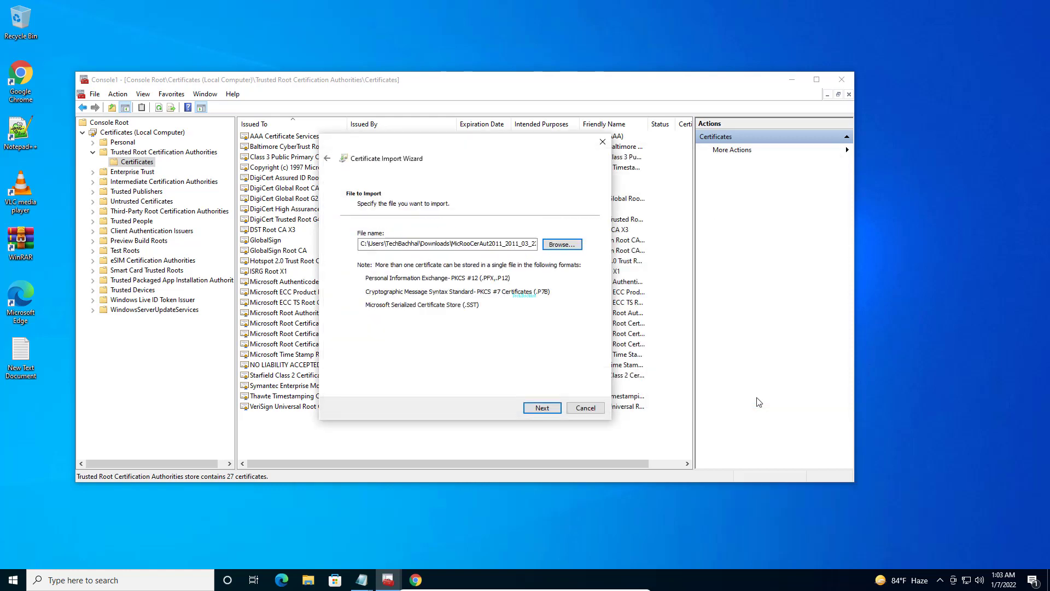
Step: Complete the certificate import into the Trusted Root Certification Authorities store and close the console window
click(543, 409)
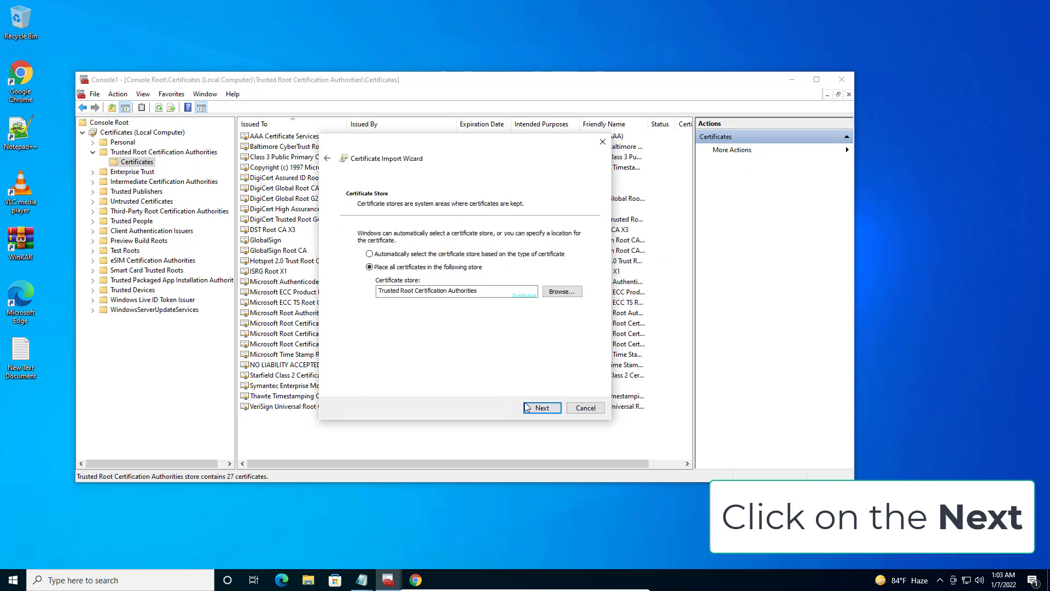
click(534, 408)
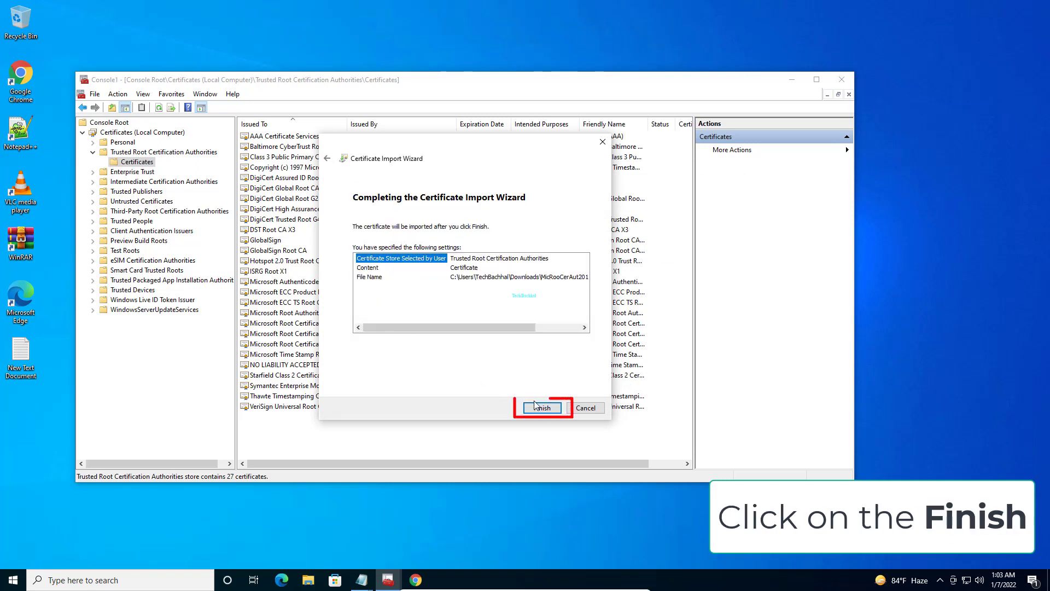
click(542, 408)
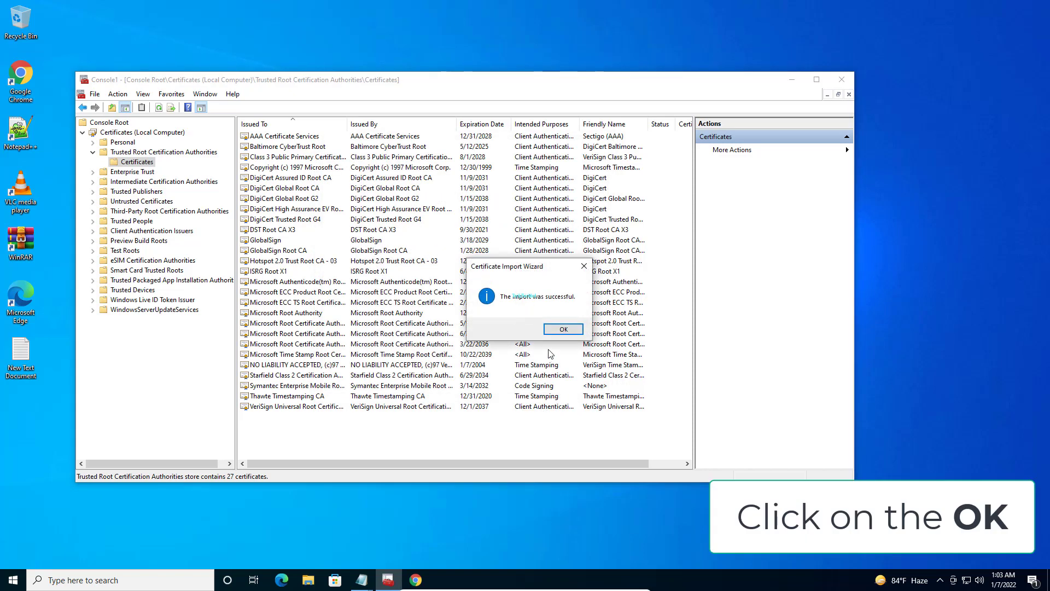
click(564, 329)
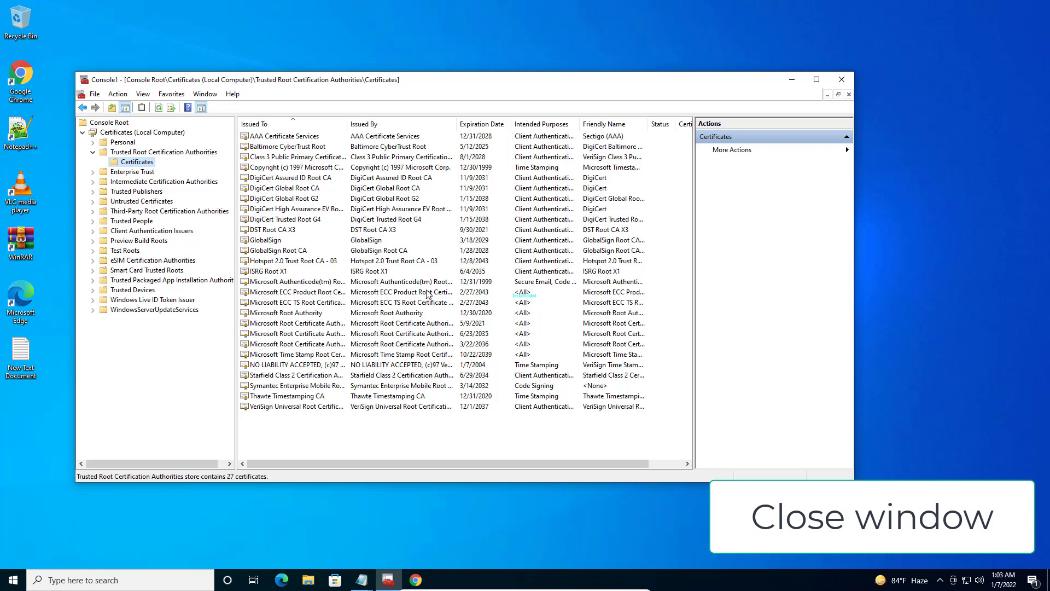
click(838, 80)
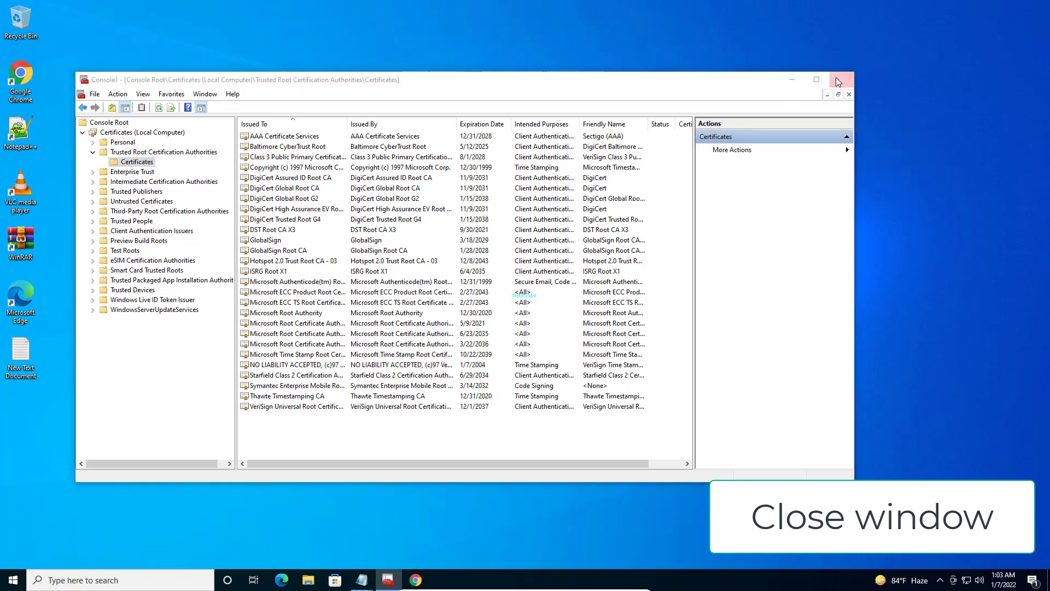
Step: Save the console settings on closing, keeping the file name Console1 and choosing the Desktop as the location
click(424, 305)
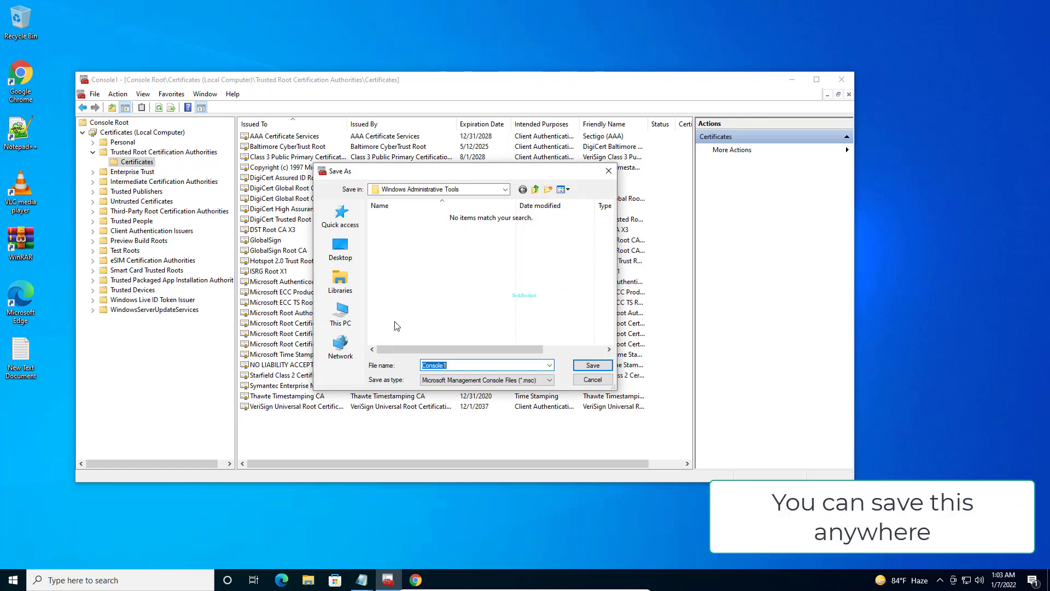
click(341, 248)
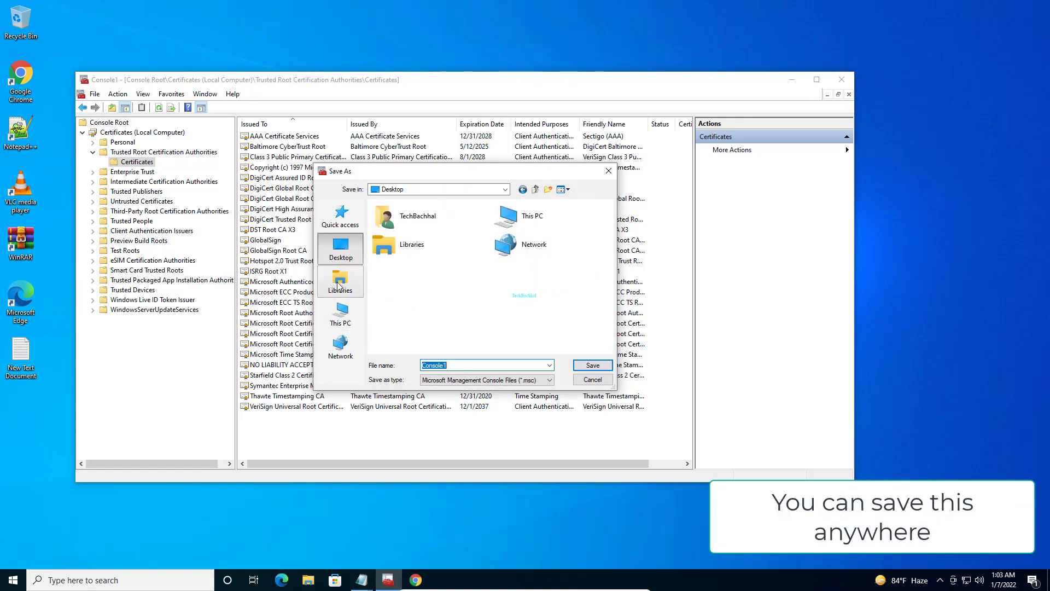
click(577, 368)
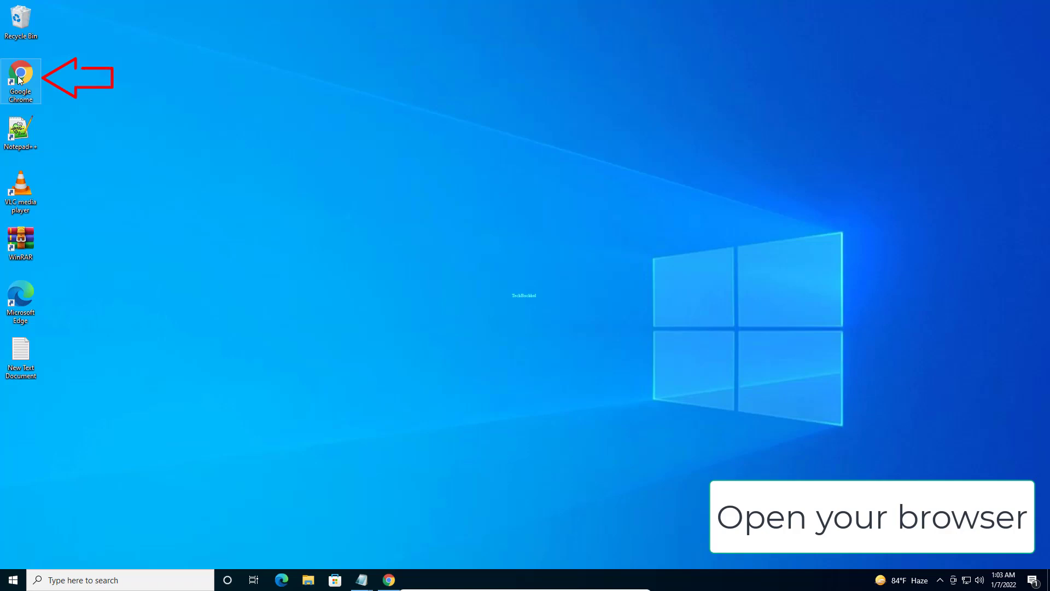
Step: Launch Google Chrome and search the web for "download microsoft net framework 4.8"
double_click(19, 77)
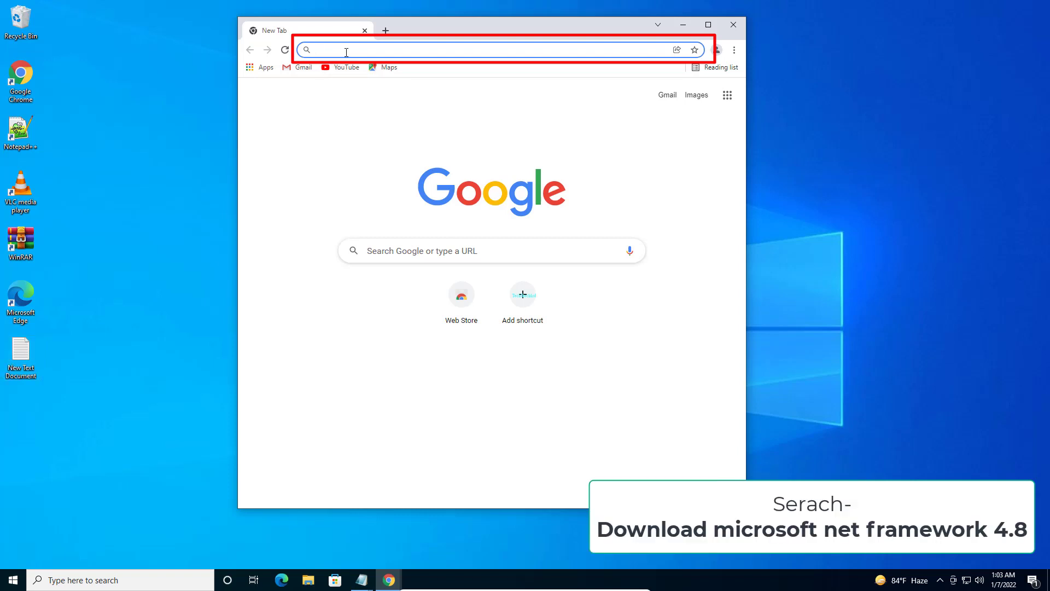
text(downloa)
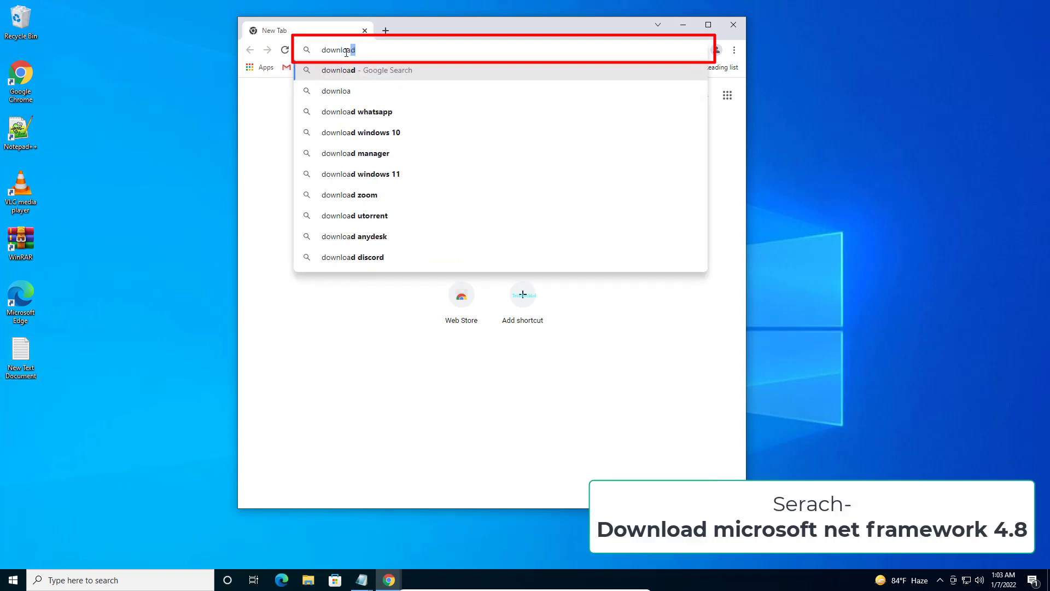
text(d micr)
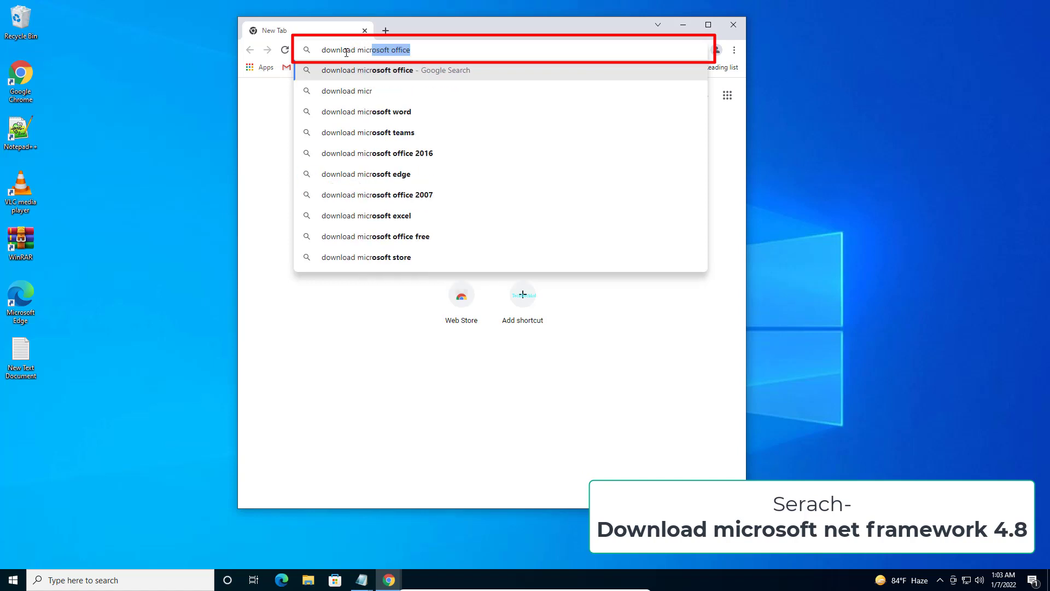
text(osoft net)
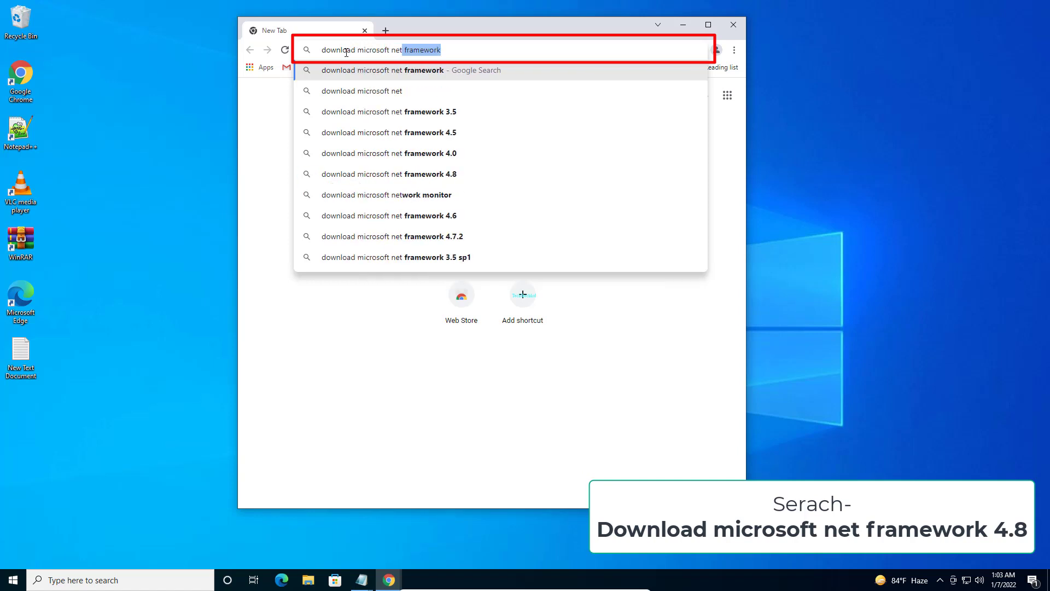
text( frame)
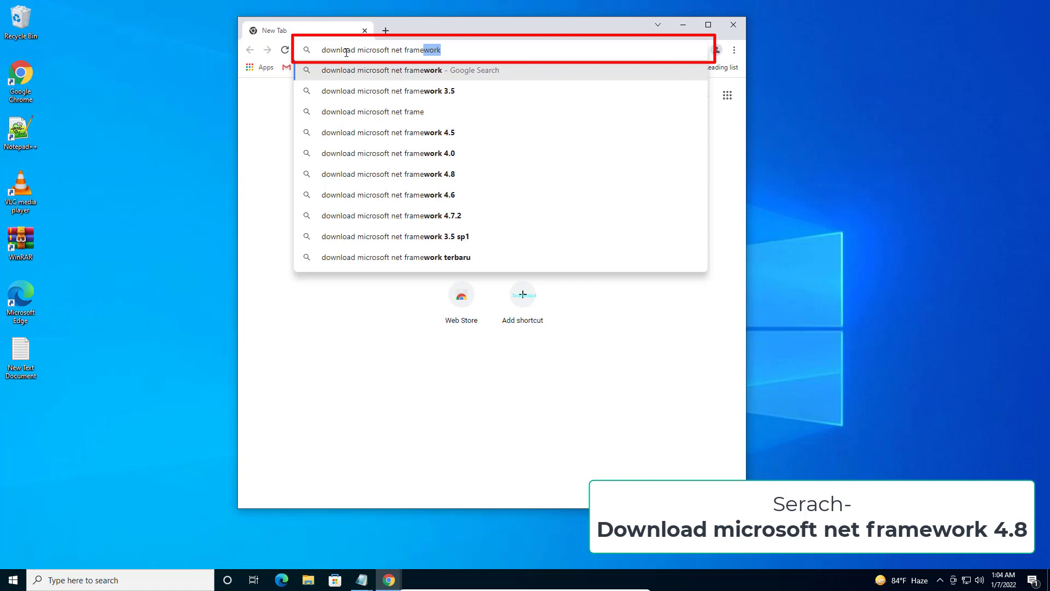
text(work)
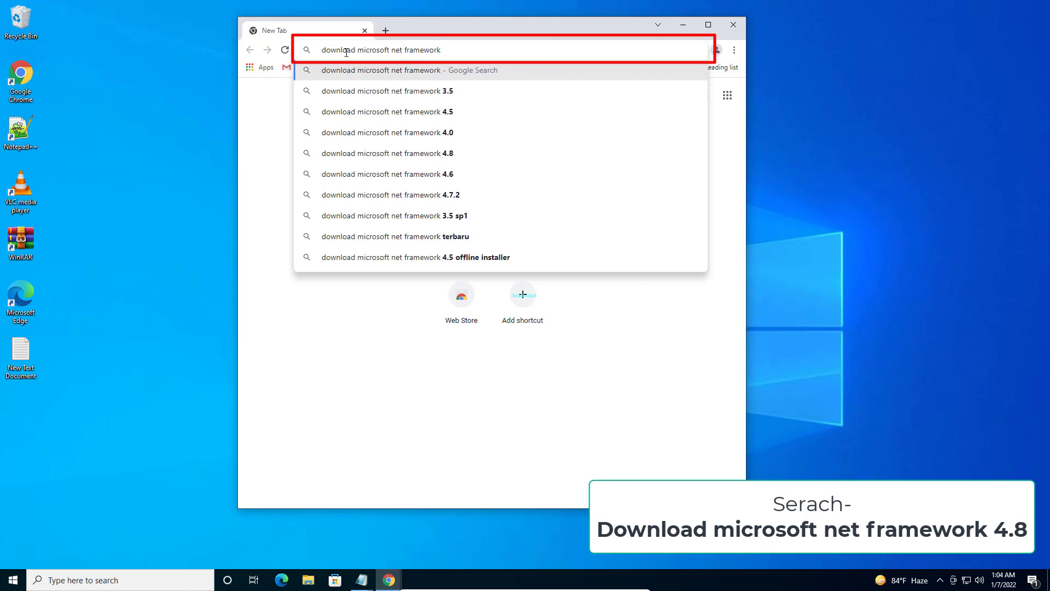
text( .8)
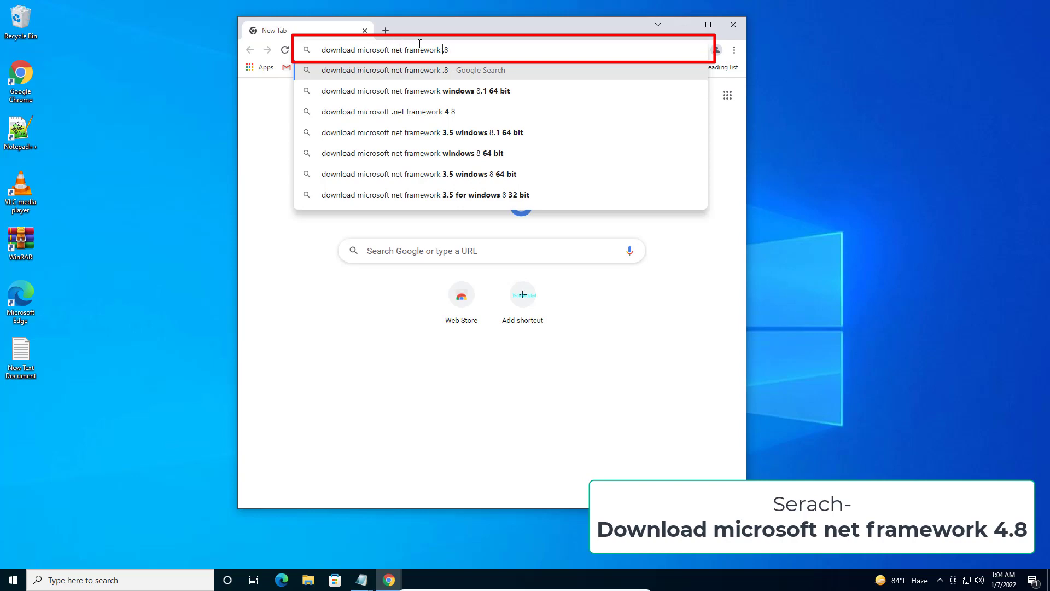
text(4)
key(Return)
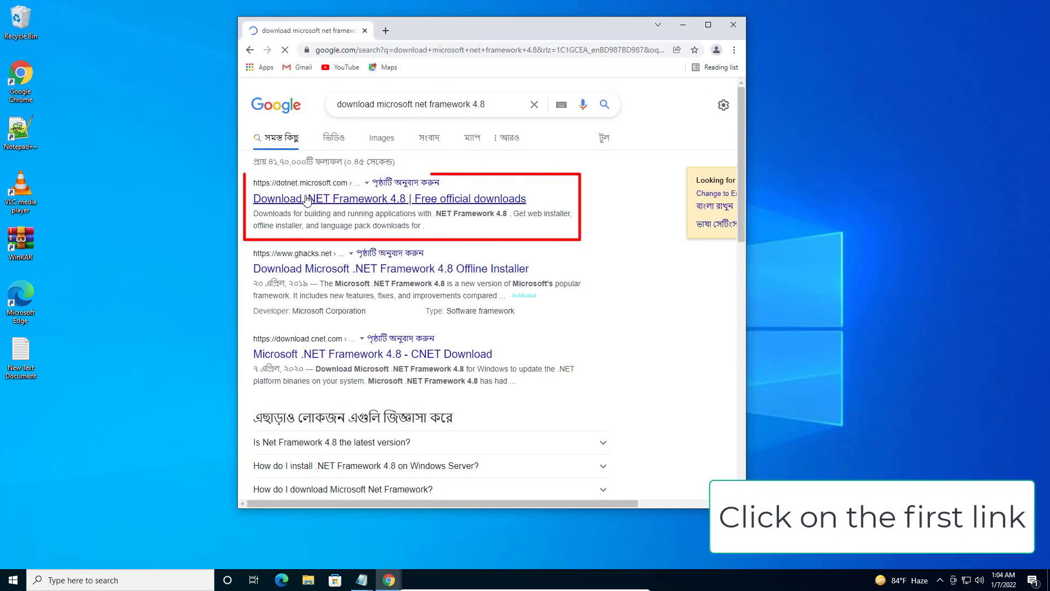
Step: Open the official dotnet.microsoft.com result in a maximized window and download the .NET Framework 4.8 Runtime
click(323, 206)
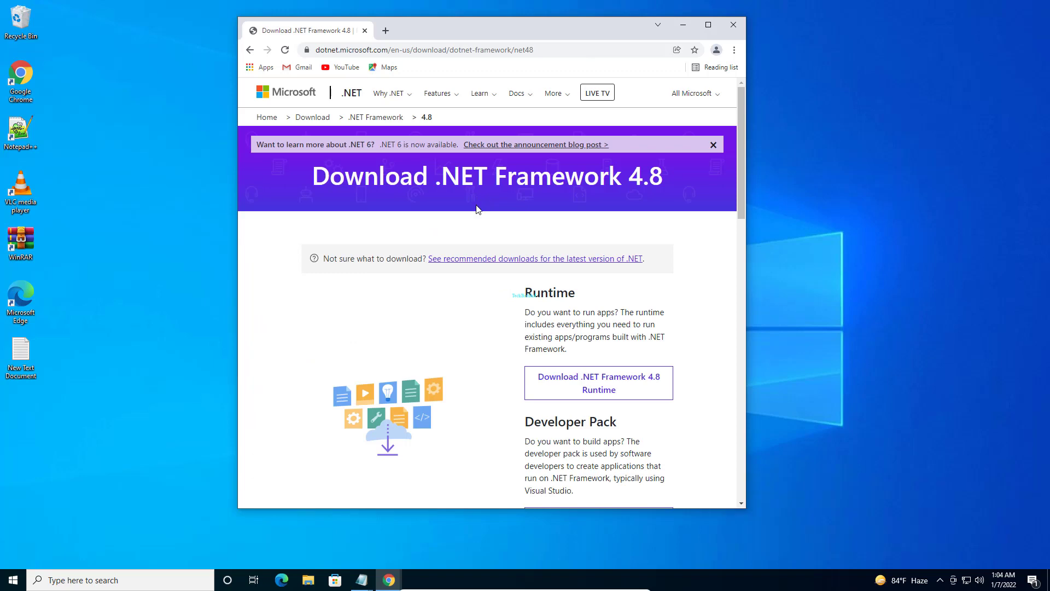
double_click(500, 21)
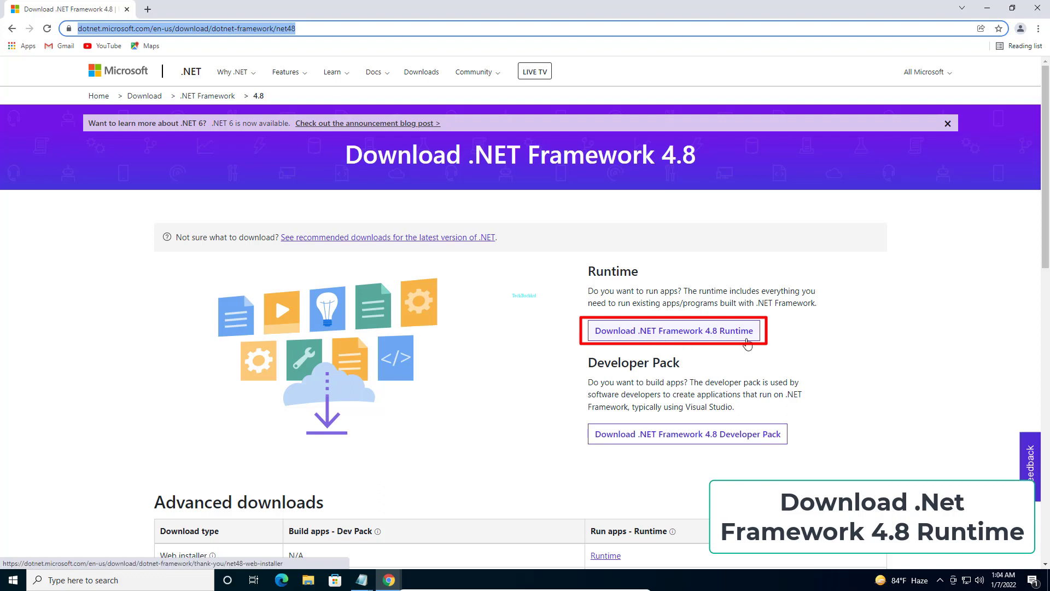
click(710, 339)
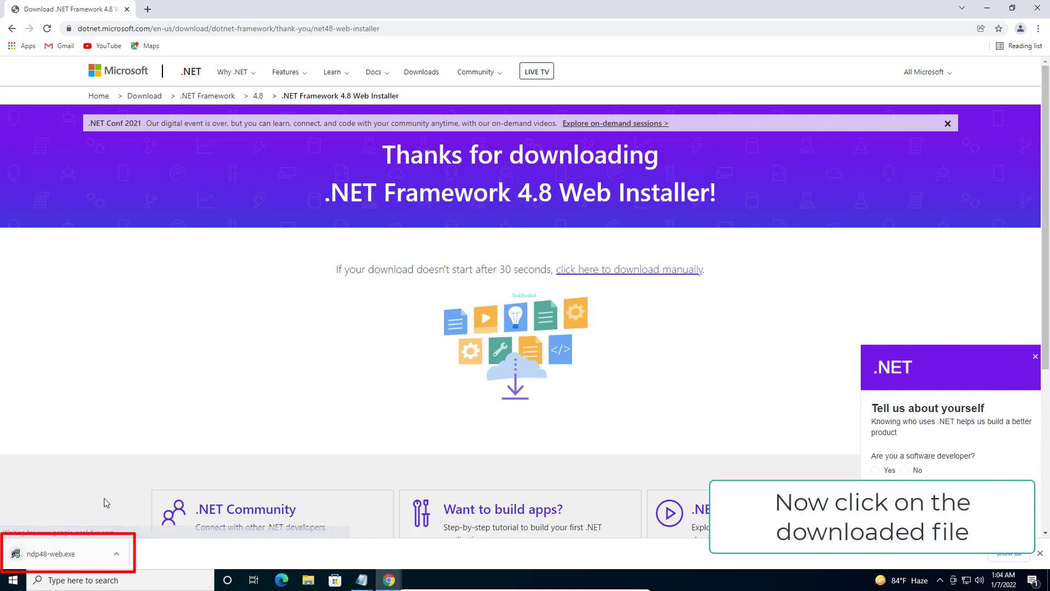
Step: Run the downloaded ndp48-web.exe installer, and close both the installer and the browser
click(50, 554)
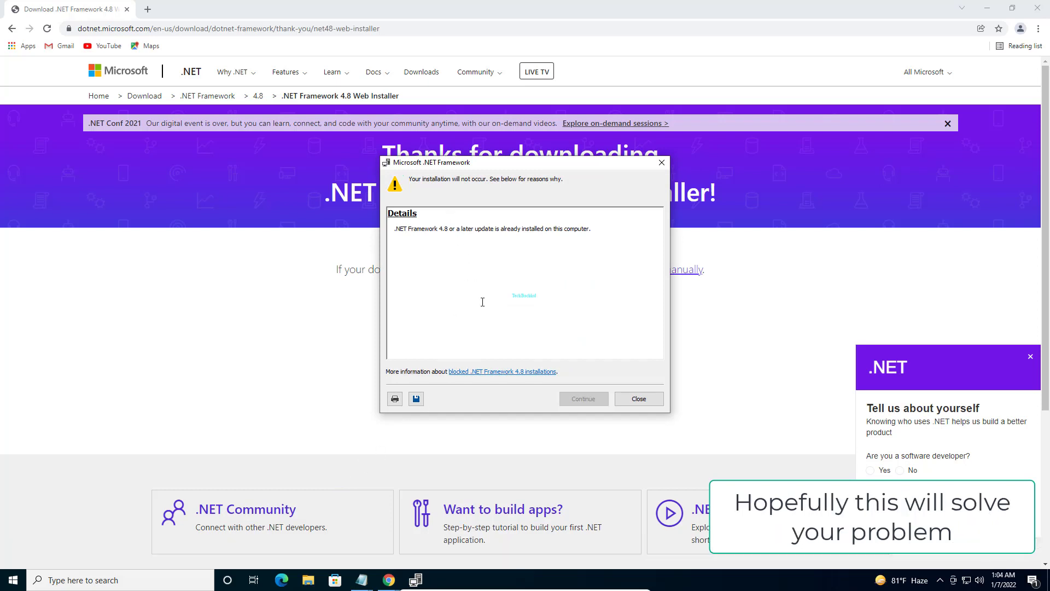
click(630, 399)
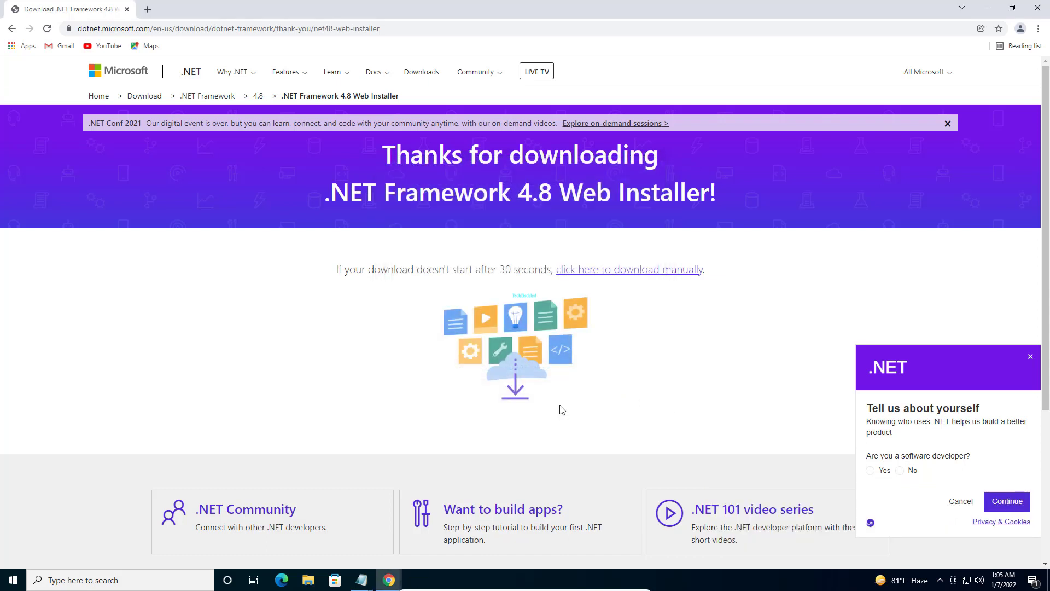
click(1038, 7)
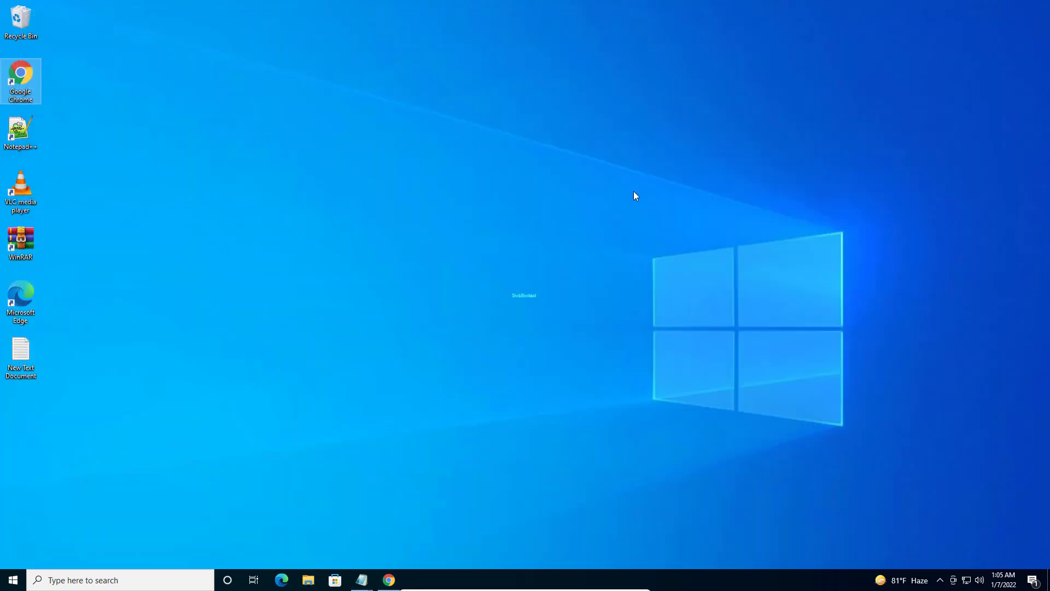